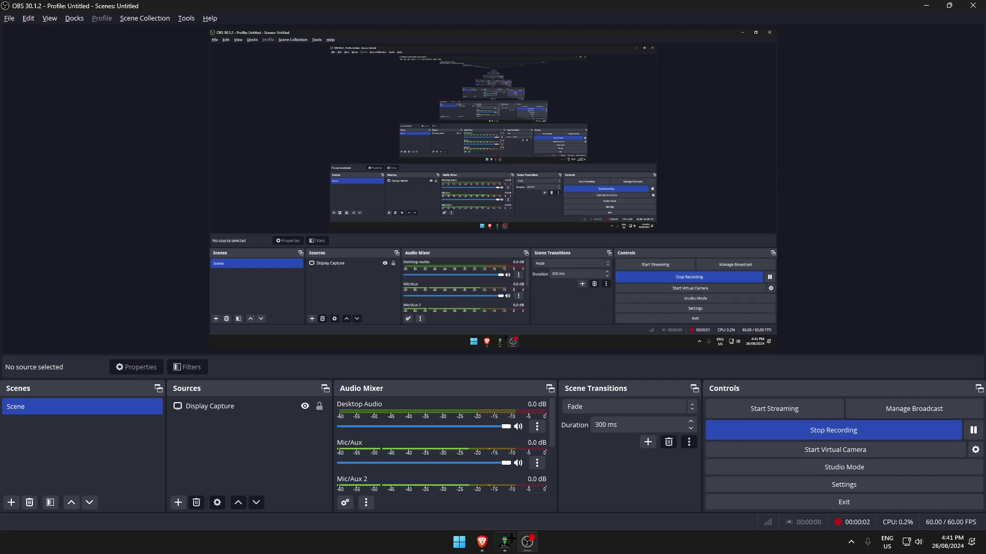
# - Bring Rookie Sideloader in front of OBS from the taskbar
pyautogui.click(505, 542)
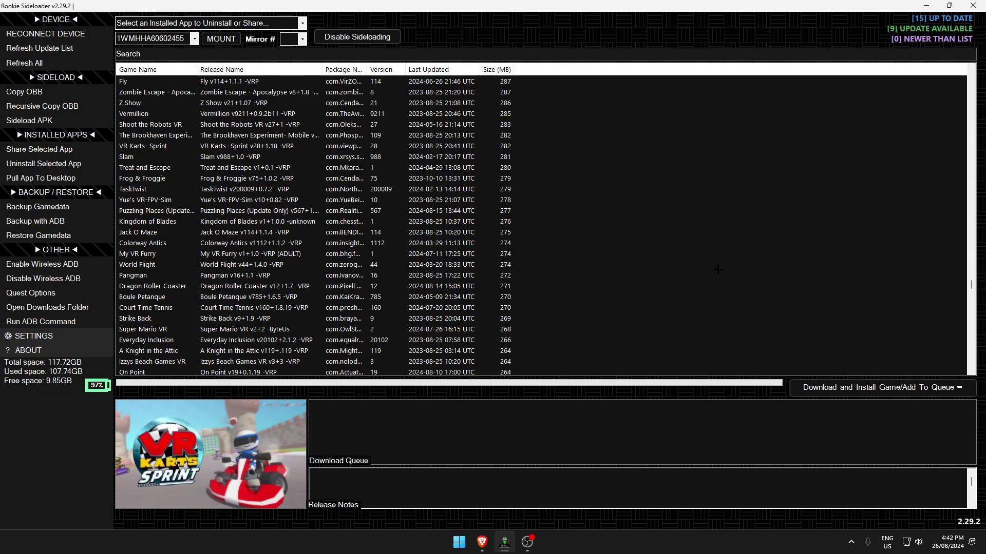
pyautogui.scroll(-3, 534, 250)
pyautogui.scroll(1, 580, 241)
pyautogui.scroll(4, 554, 196)
pyautogui.scroll(-4, 308, 225)
pyautogui.scroll(-4, 320, 311)
pyautogui.scroll(-8, 320, 311)
pyautogui.scroll(-4, 320, 311)
pyautogui.scroll(-4, 320, 311)
pyautogui.scroll(-4, 321, 312)
pyautogui.scroll(-4, 308, 342)
pyautogui.scroll(-1, 308, 341)
pyautogui.scroll(-2, 246, 239)
pyautogui.scroll(-2, 246, 239)
# - Select the Bus Driving Game entry in the game list to show its City Bus Simulator preview
pyautogui.click(159, 276)
# - Queue Bus Driving Game - Bus Simulator v7+0.0.005 -VRP for download to the headset
pyautogui.doubleClick(160, 275)
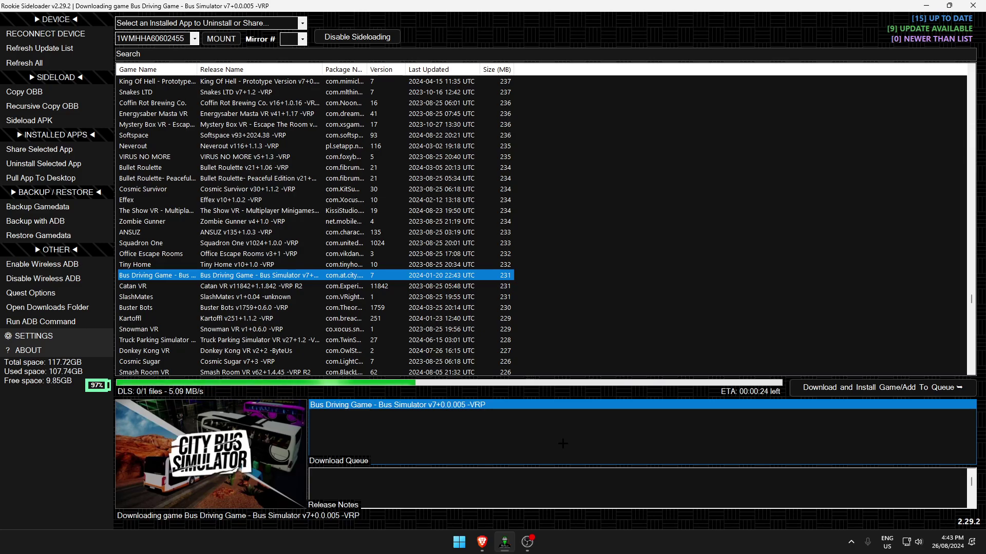